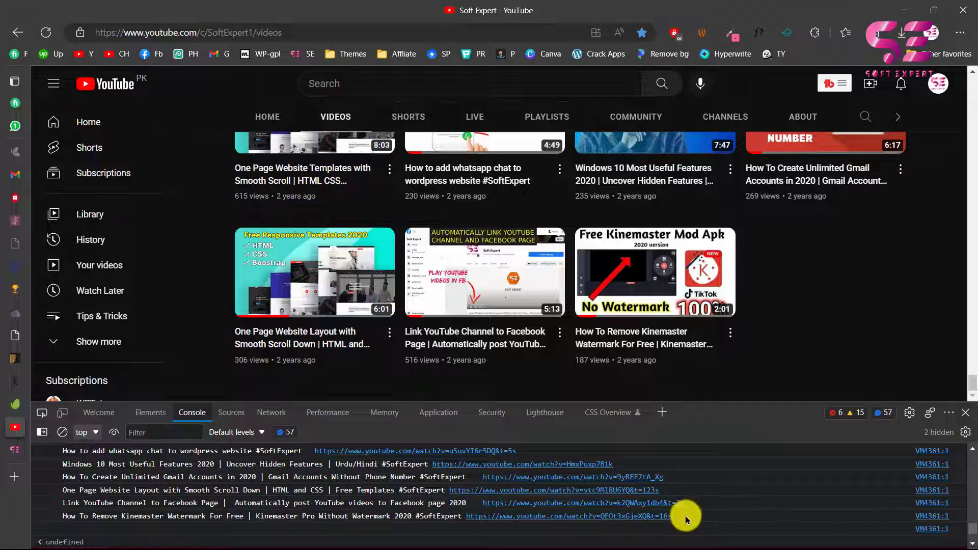
Paste the console list of video titles and links into the sheet and widen column B.
{"action": "left_click_drag", "start_coordinate": [685, 520], "coordinate": [410, 452]}
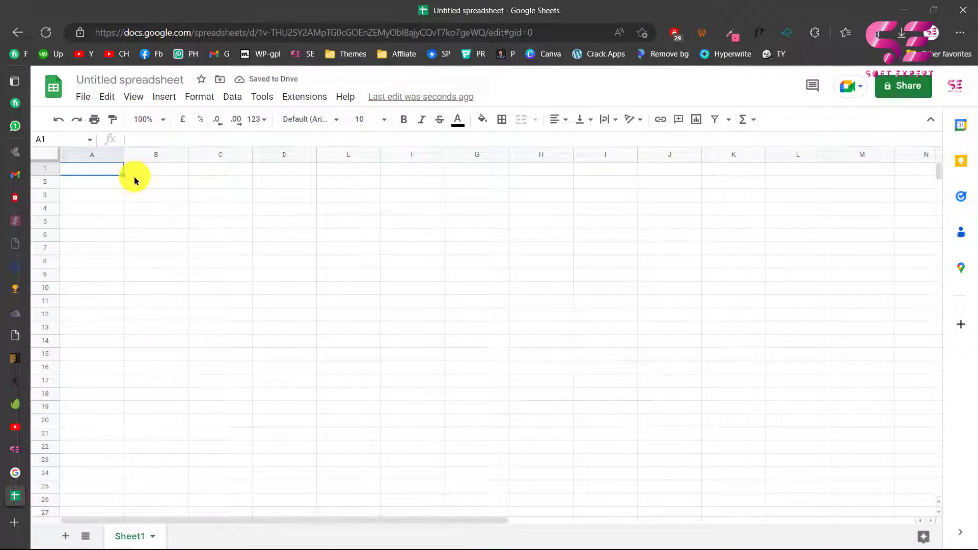
{"action": "key", "text": "ctrl+v"}
{"action": "scroll", "coordinate": [217, 260], "scroll_direction": "down", "scroll_amount": 3}
{"action": "scroll", "coordinate": [218, 255], "scroll_direction": "up", "scroll_amount": 3}
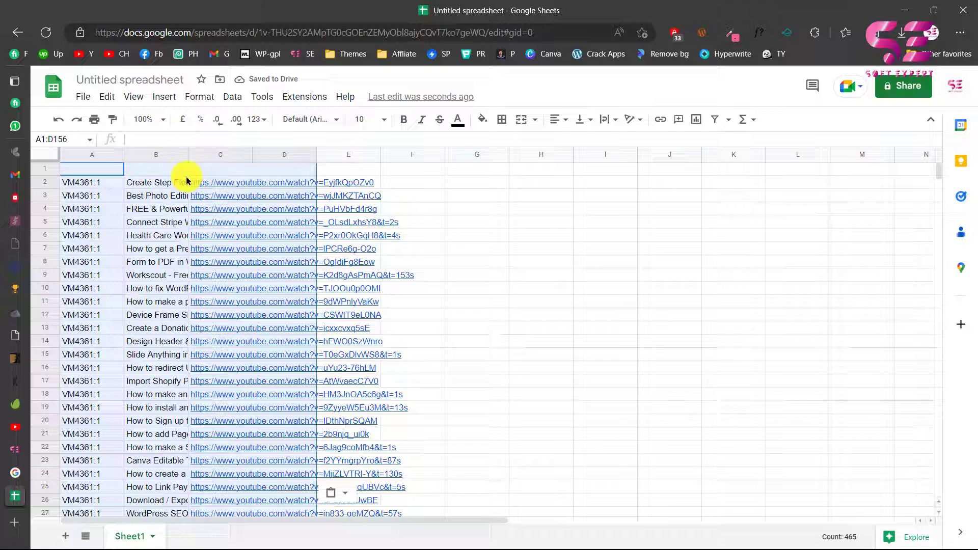
{"action": "left_click_drag", "start_coordinate": [199, 154], "coordinate": [344, 155]}
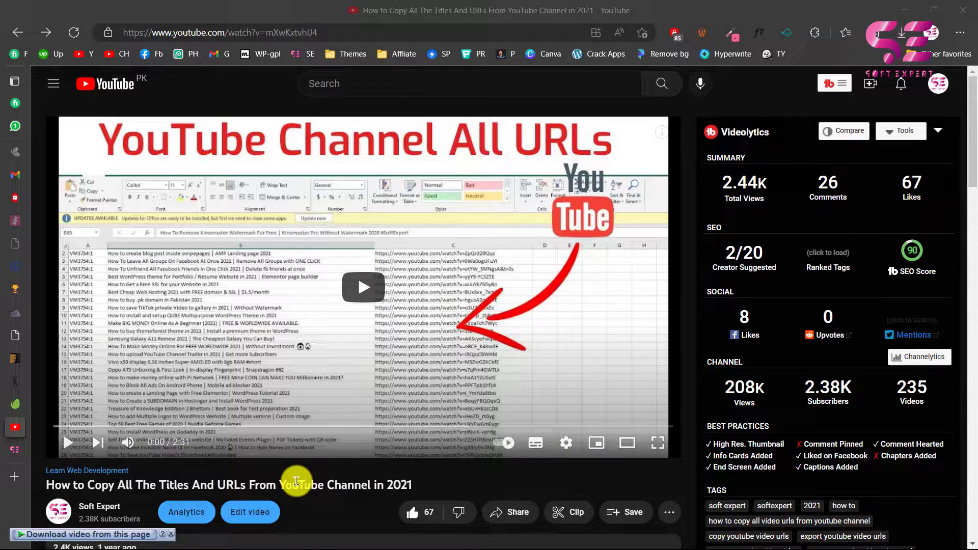
{"action": "scroll", "coordinate": [526, 459], "scroll_direction": "down", "scroll_amount": 2}
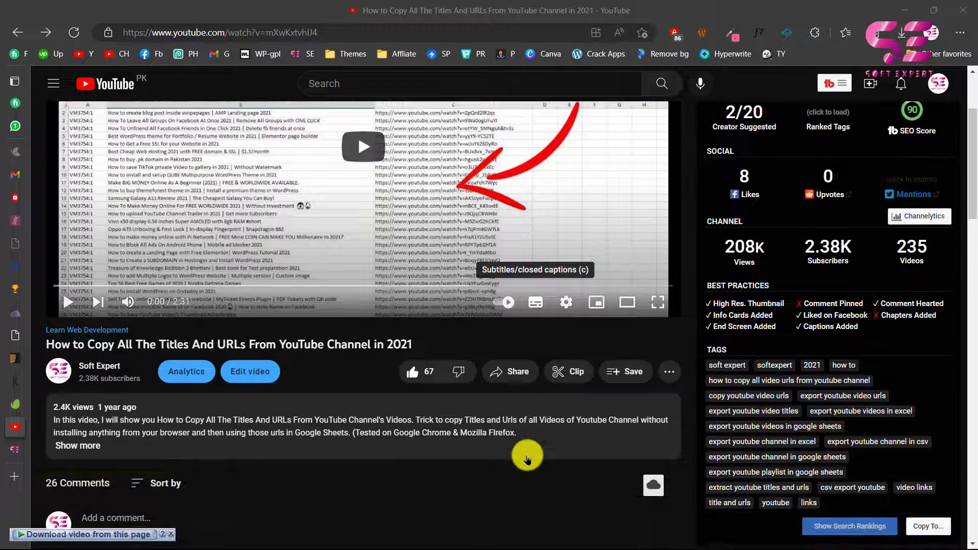
{"action": "scroll", "coordinate": [527, 460], "scroll_direction": "down", "scroll_amount": 3}
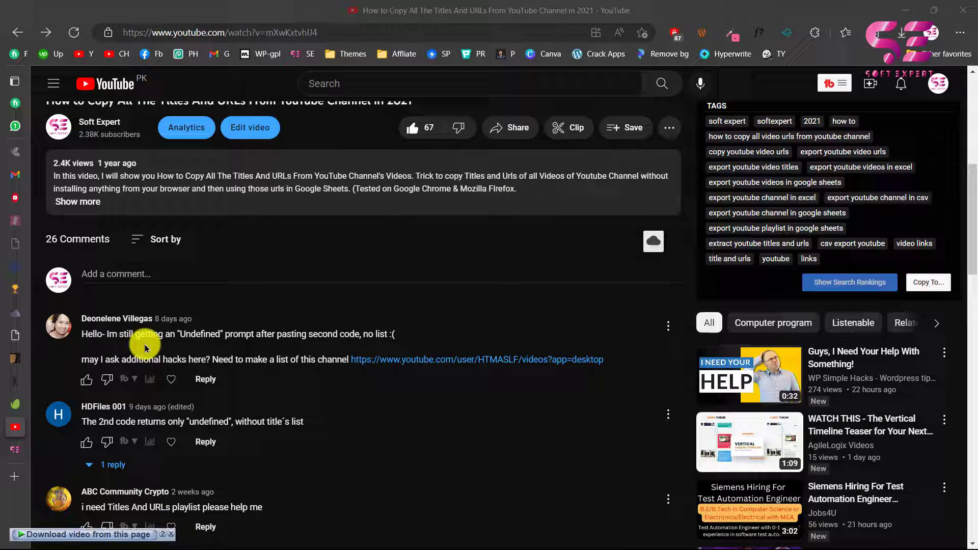
Go from the tutorial video's comments to the Soft Expert channel home page.
{"action": "double_click", "coordinate": [149, 334]}
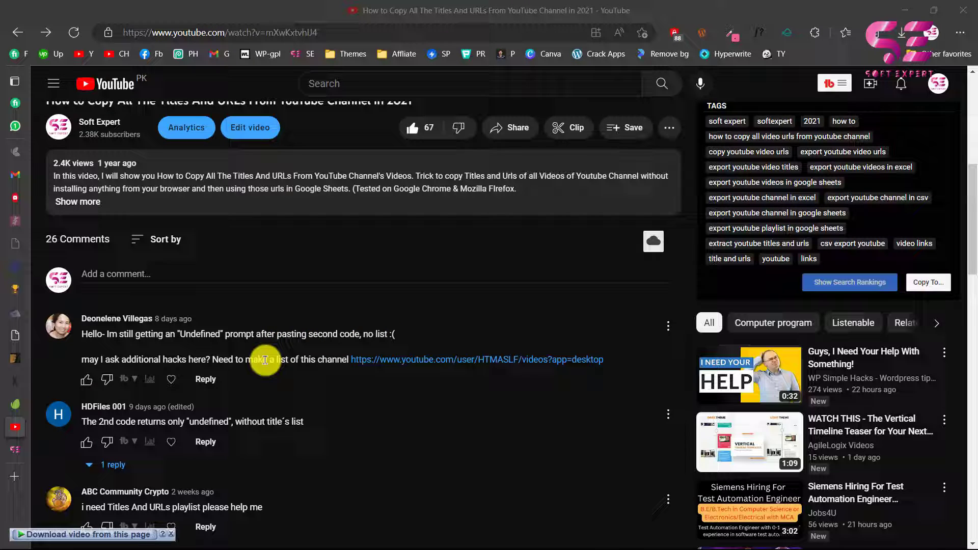
{"action": "scroll", "coordinate": [266, 361], "scroll_direction": "down", "scroll_amount": 1}
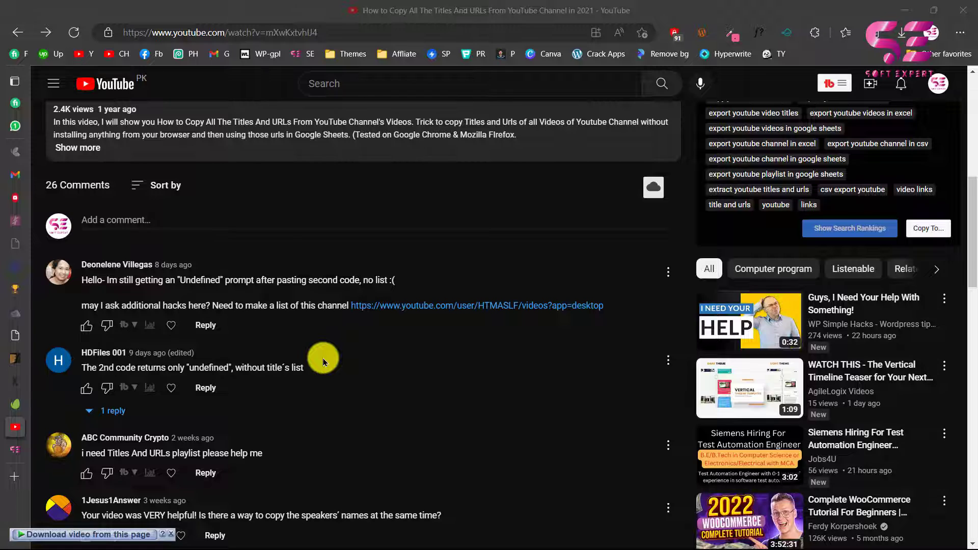
{"action": "scroll", "coordinate": [324, 358], "scroll_direction": "up", "scroll_amount": 2}
{"action": "scroll", "coordinate": [229, 314], "scroll_direction": "up", "scroll_amount": 1}
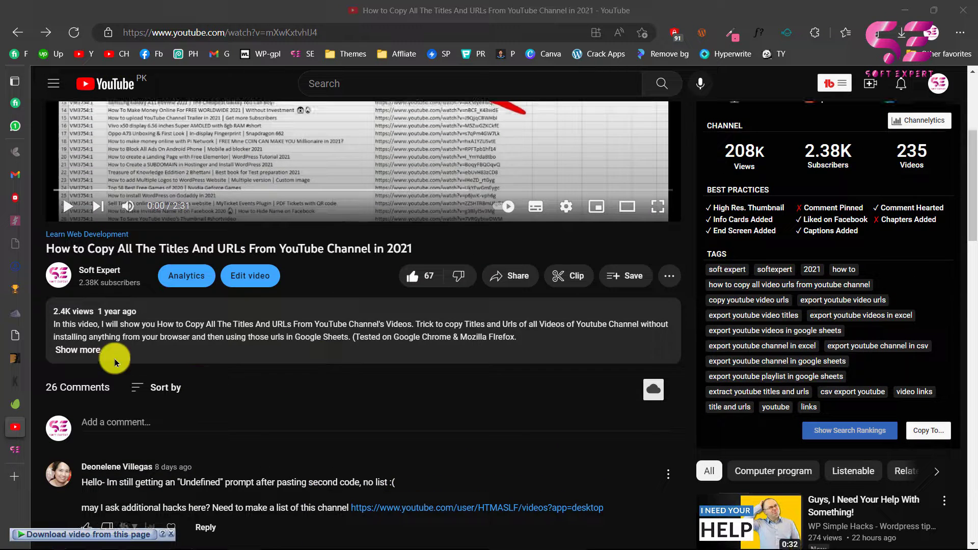
{"action": "left_click", "coordinate": [107, 269]}
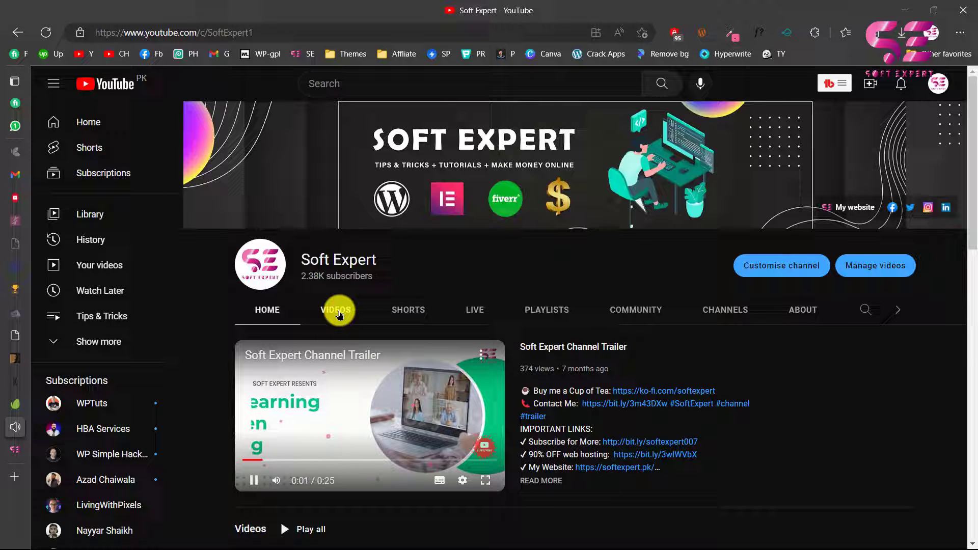
Show the Soft Expert channel's VIDEOS tab with its uploaded videos.
{"action": "left_click", "coordinate": [336, 311]}
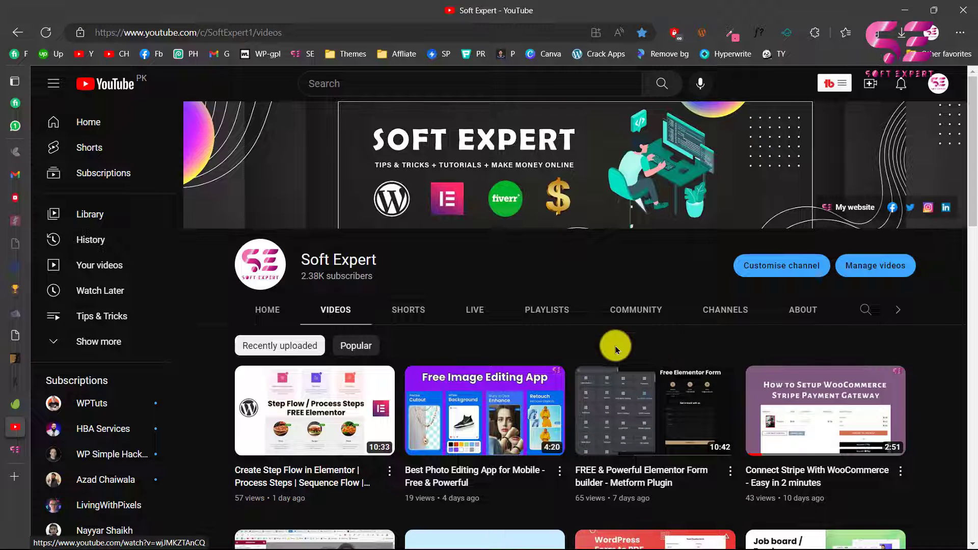
Inspect the channel's Videos page and switch DevTools to the Console panel.
{"action": "right_click", "coordinate": [921, 342]}
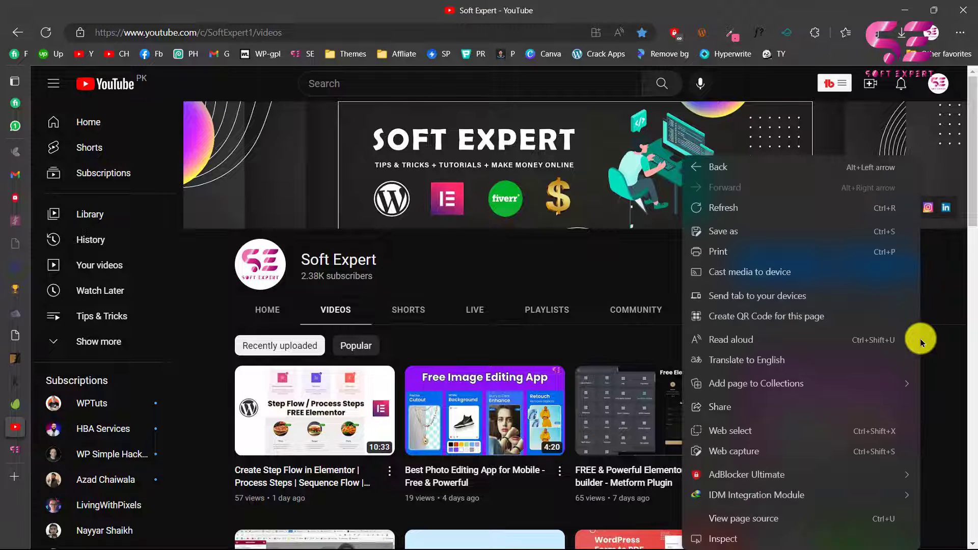
{"action": "left_click", "coordinate": [718, 539]}
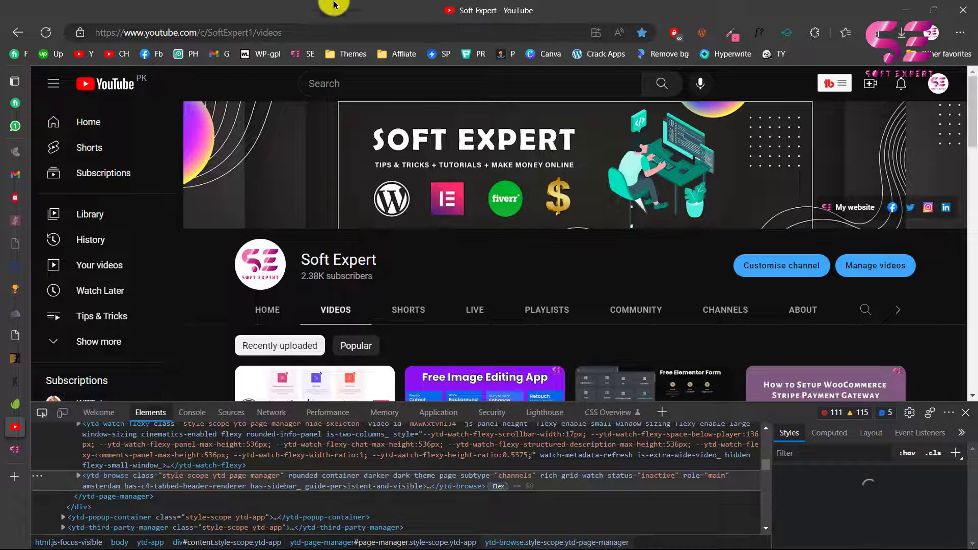
{"action": "left_click", "coordinate": [193, 412]}
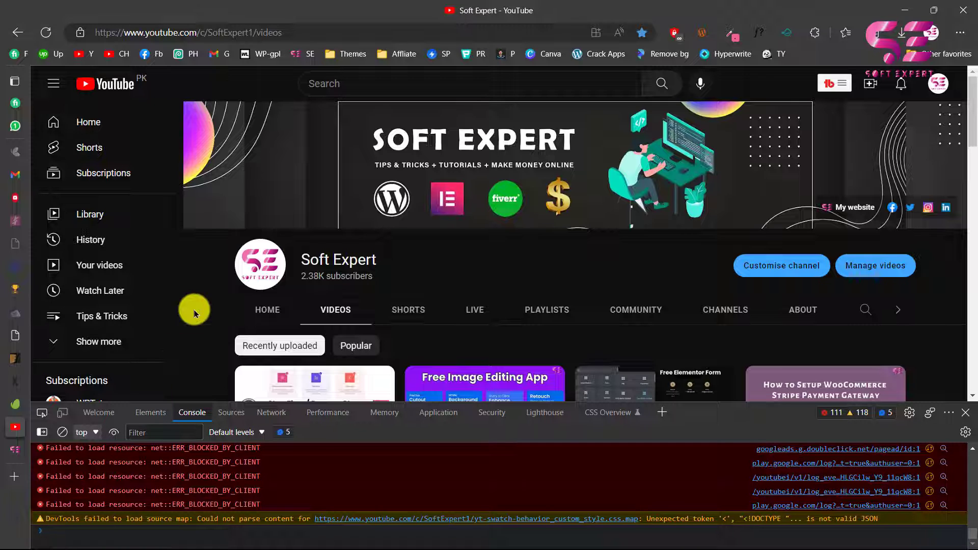
{"action": "mouse_move", "coordinate": [15, 306]}
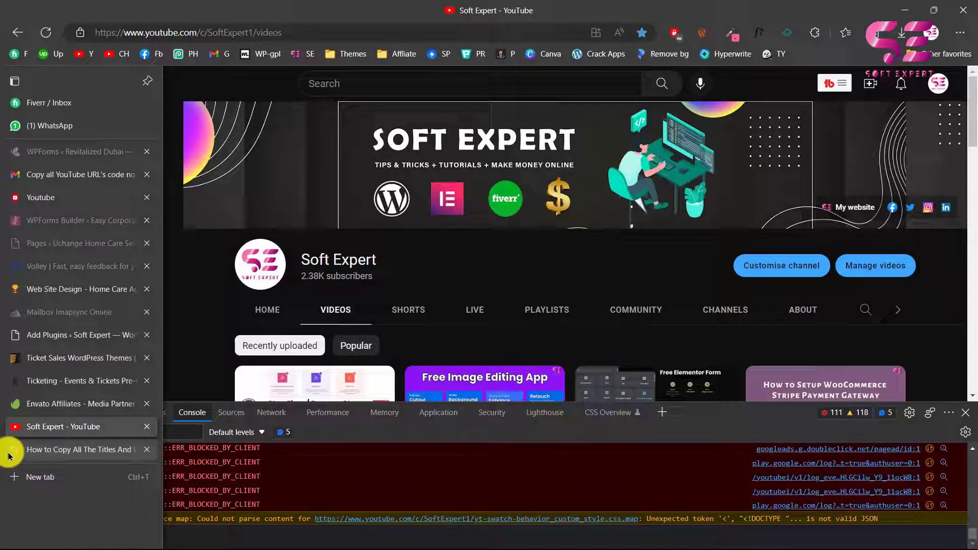
Copy the softexpert.pk article's first auto-scroll snippet and run it in the YouTube Console.
{"action": "left_click", "coordinate": [13, 449]}
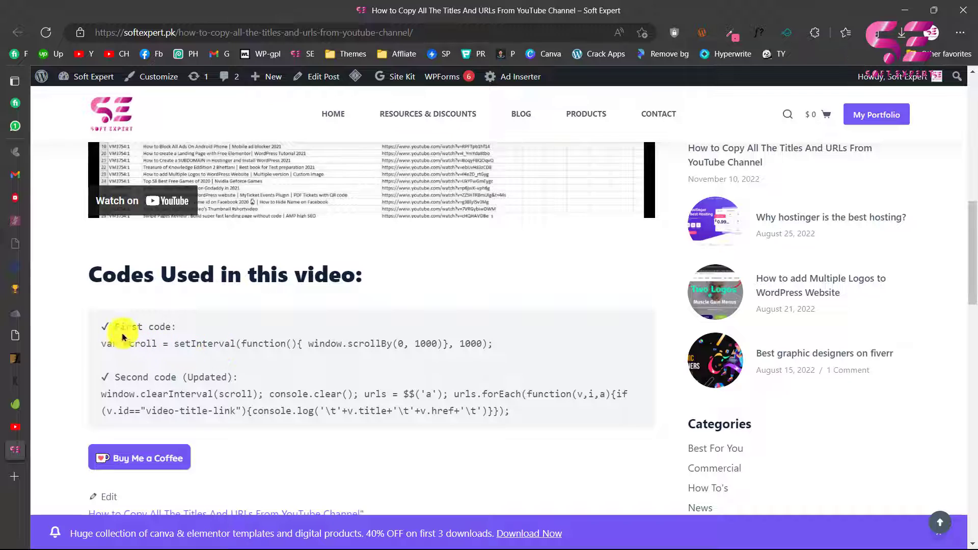
{"action": "left_click_drag", "start_coordinate": [102, 343], "coordinate": [493, 344]}
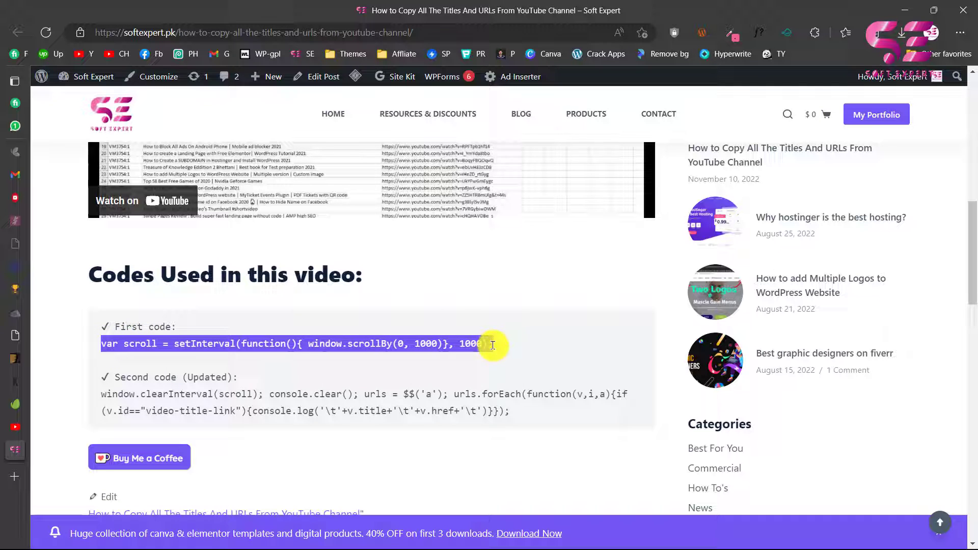
{"action": "right_click", "coordinate": [495, 349]}
{"action": "left_click", "coordinate": [535, 322]}
{"action": "left_click", "coordinate": [15, 426]}
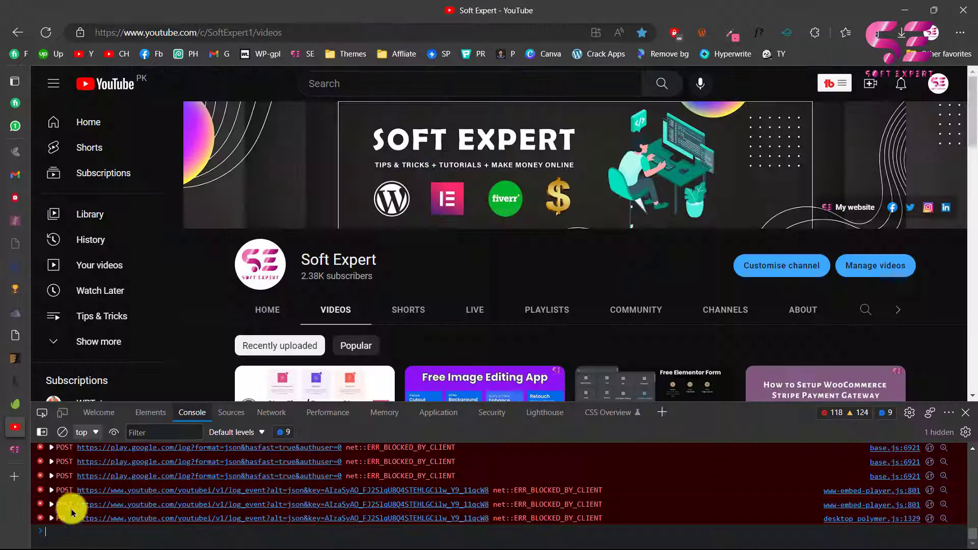
{"action": "key", "text": "ctrl+v"}
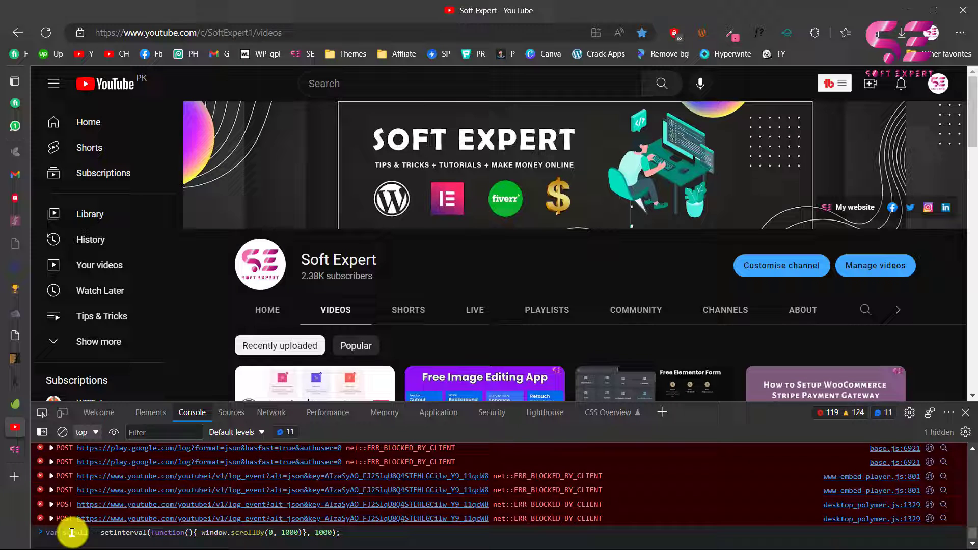
{"action": "key", "text": "Return"}
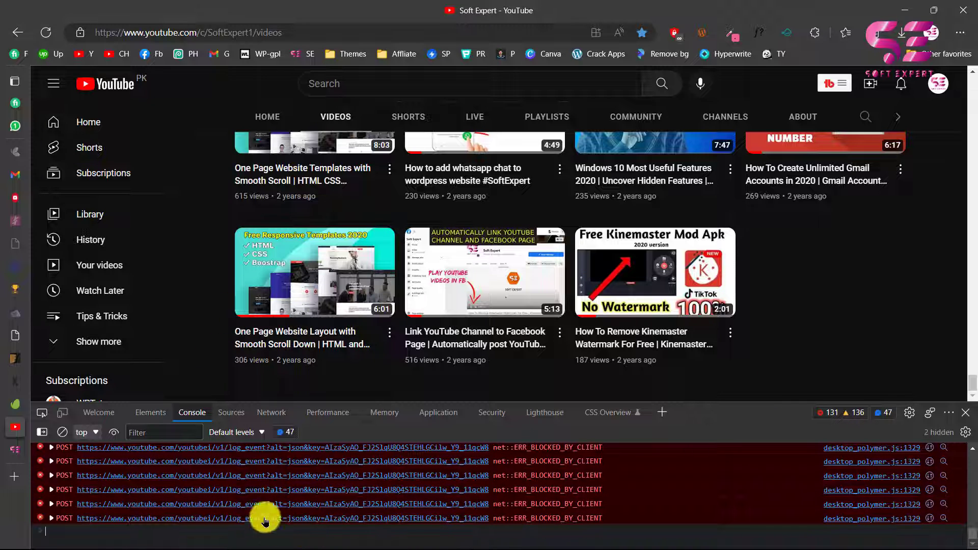
Take the article's second snippet, the forEach console.log script, and run it in the Console.
{"action": "left_click", "coordinate": [15, 452]}
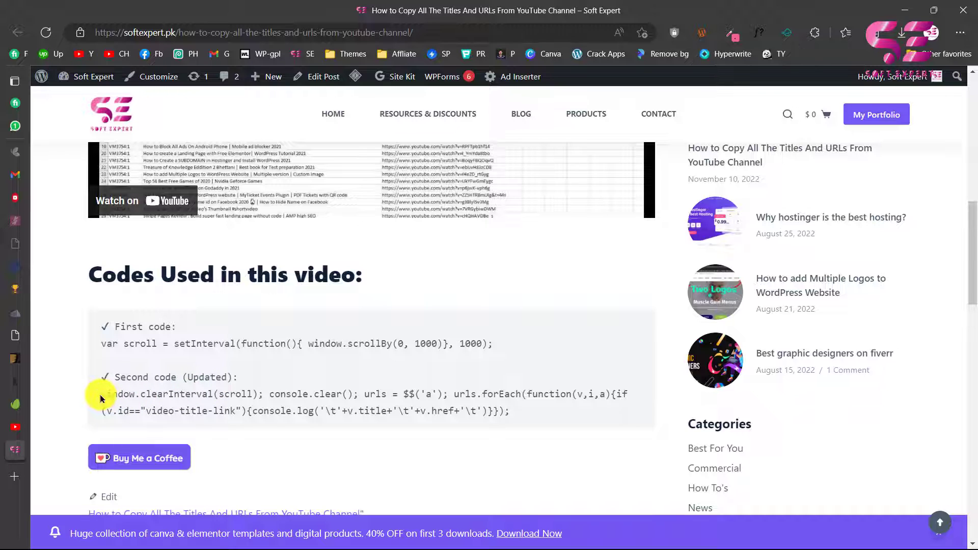
{"action": "mouse_move", "coordinate": [100, 398]}
{"action": "left_mouse_down"}
{"action": "mouse_move", "coordinate": [497, 395]}
{"action": "mouse_move", "coordinate": [517, 413]}
{"action": "left_mouse_up"}
{"action": "left_click", "coordinate": [535, 390]}
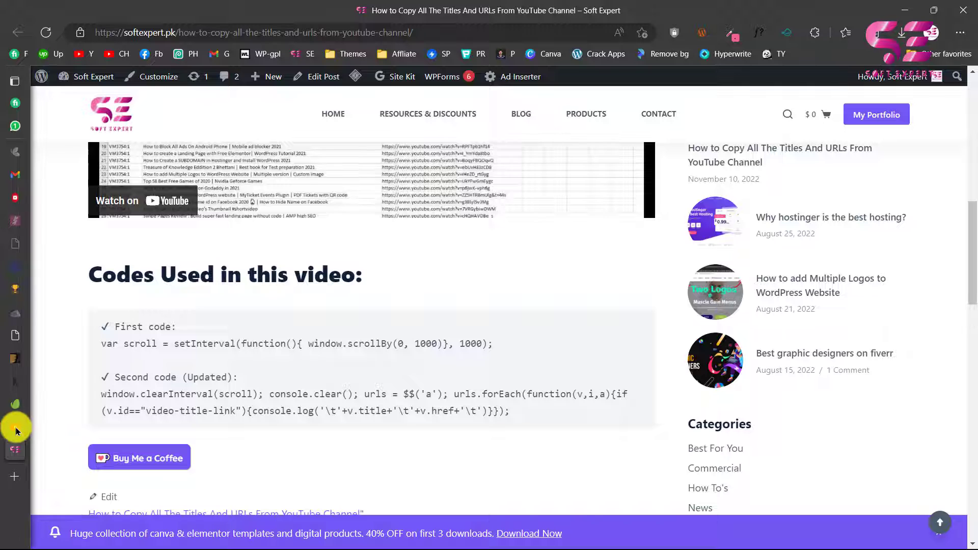
{"action": "left_click", "coordinate": [34, 427]}
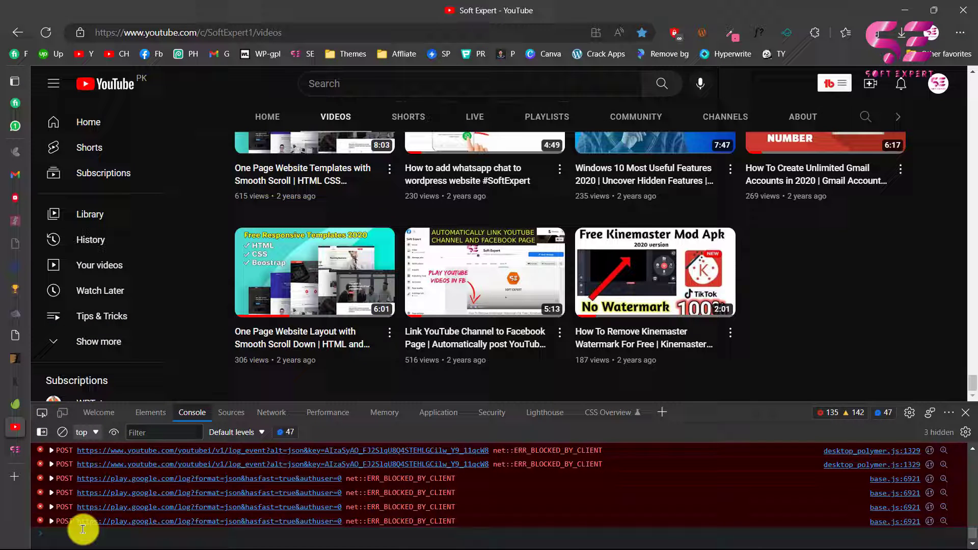
{"action": "key", "text": "ctrl+v"}
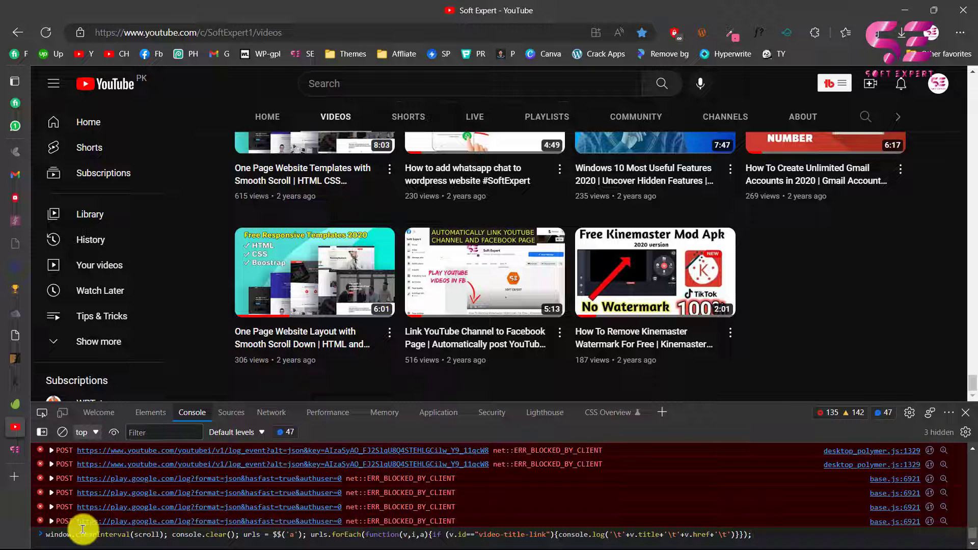
{"action": "key", "text": "Return"}
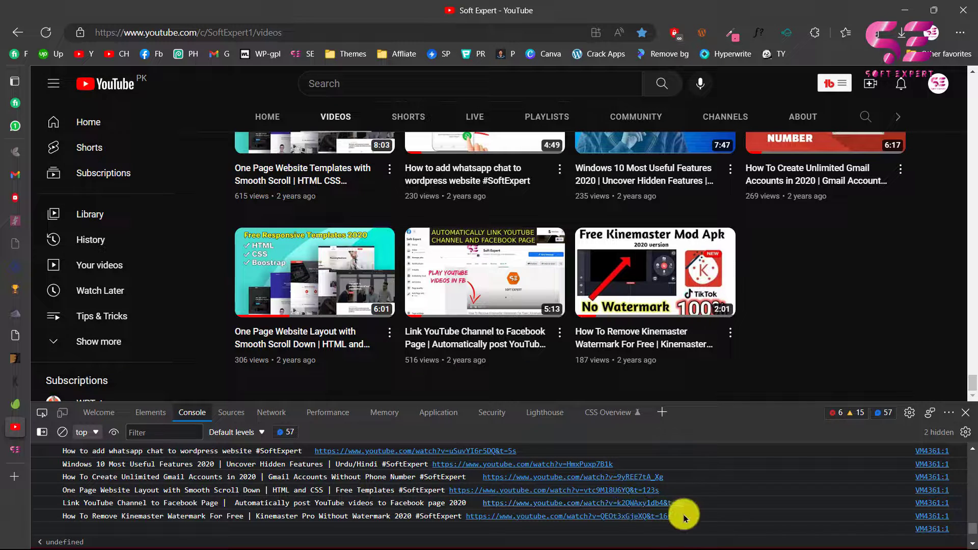
Select the full printed title-and-link list in the Console and copy it.
{"action": "left_click_drag", "start_coordinate": [685, 519], "coordinate": [410, 451]}
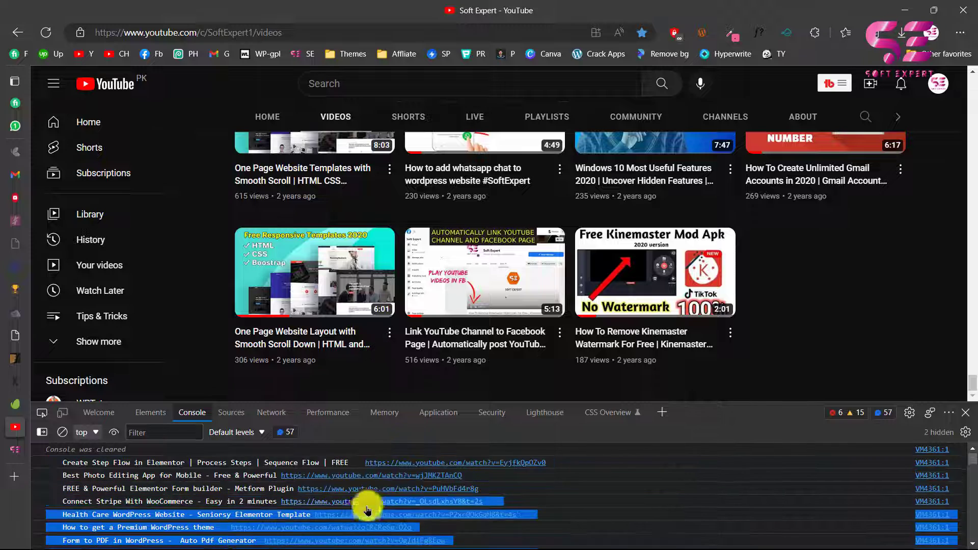
{"action": "mouse_move", "coordinate": [410, 451]}
{"action": "left_mouse_down"}
{"action": "mouse_move", "coordinate": [361, 475]}
{"action": "mouse_move", "coordinate": [335, 456]}
{"action": "left_mouse_up"}
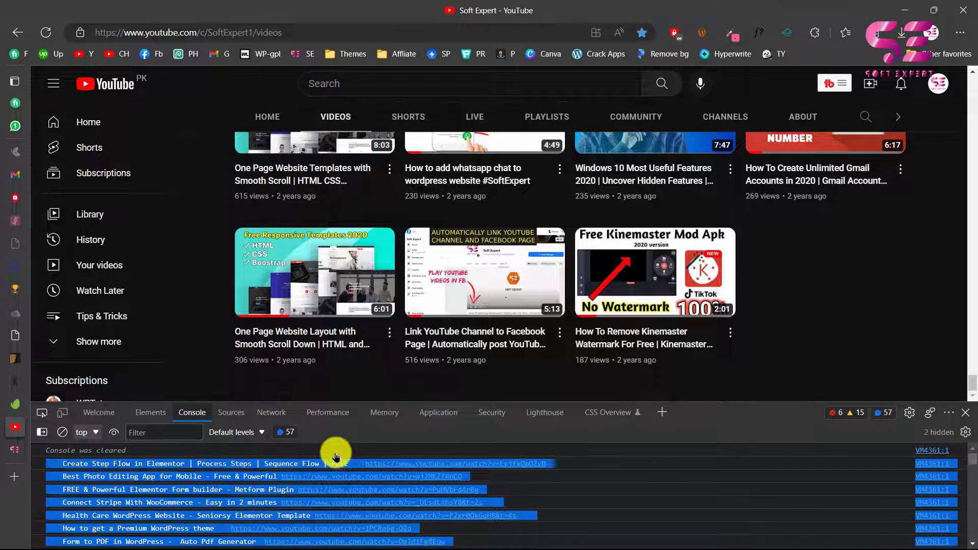
{"action": "right_click", "coordinate": [321, 464]}
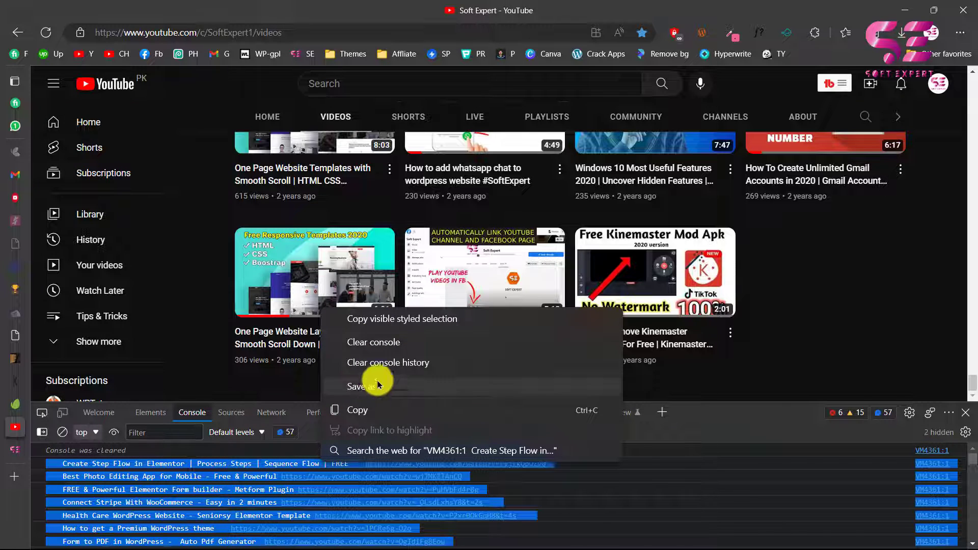
{"action": "left_click", "coordinate": [364, 409]}
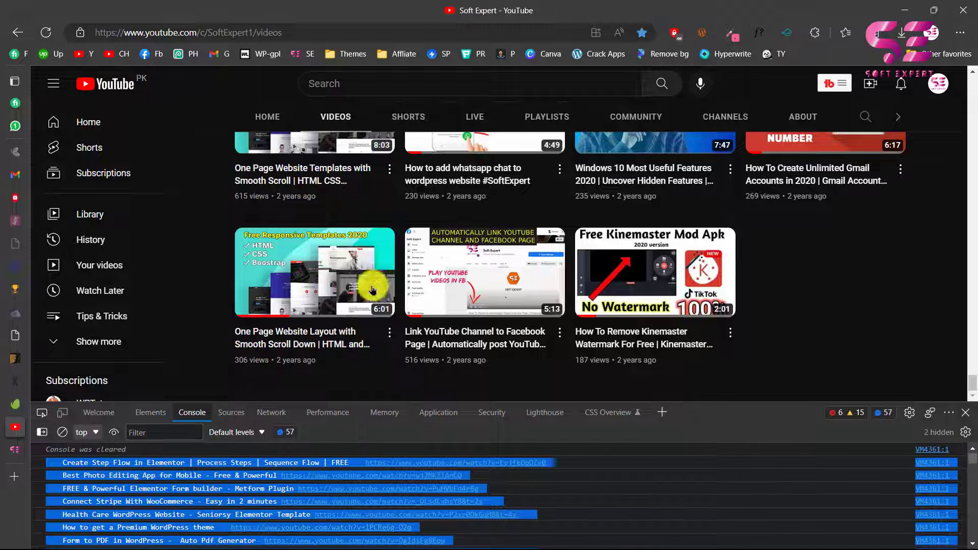
{"action": "mouse_move", "coordinate": [471, 369]}
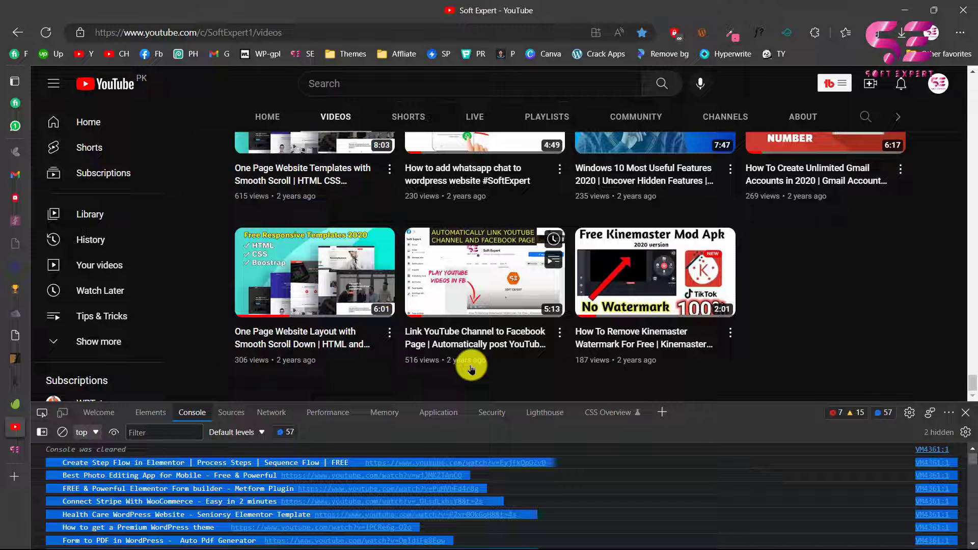
Search 'google sheets' in a new tab and start a Blank spreadsheet from the Sheets site.
{"action": "left_click", "coordinate": [13, 482]}
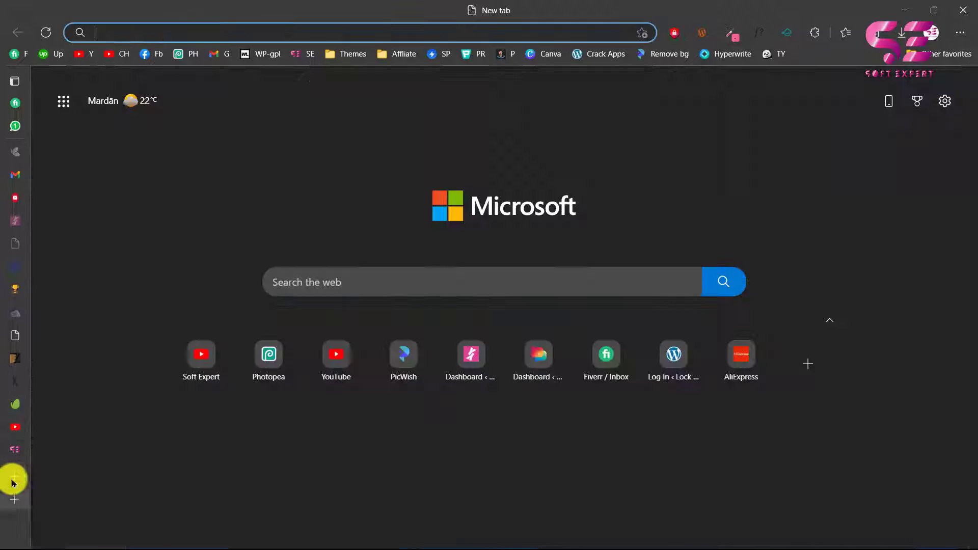
{"action": "type", "text": "google"}
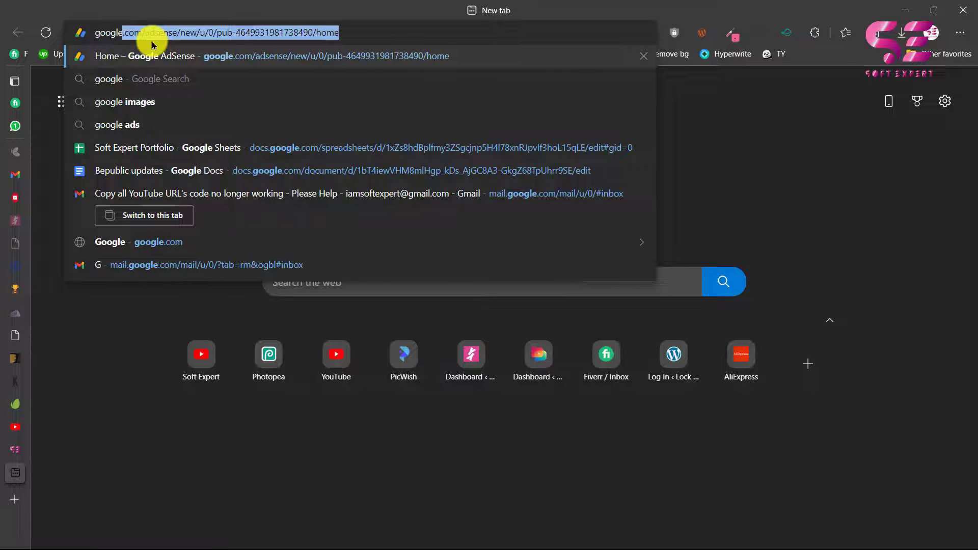
{"action": "type", "text": " sh"}
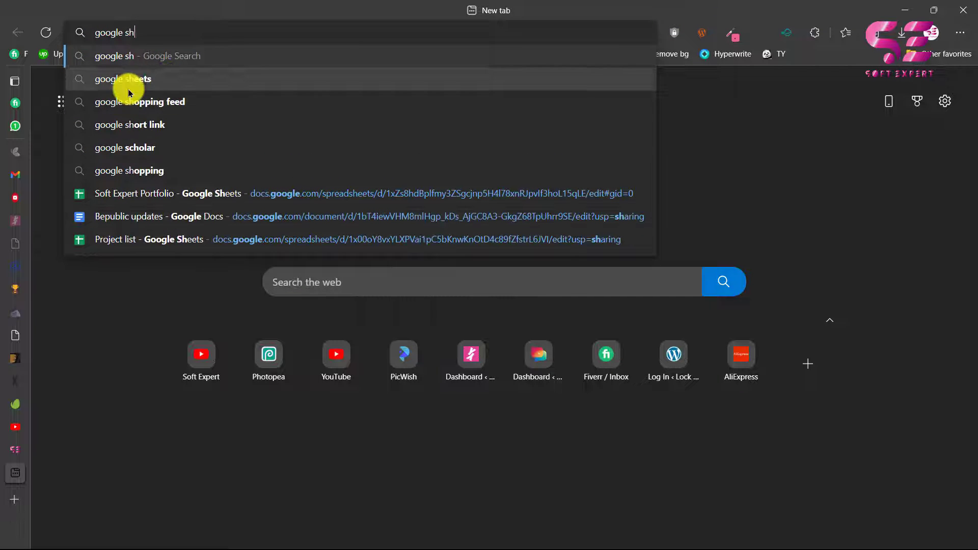
{"action": "left_click", "coordinate": [126, 80]}
{"action": "left_click", "coordinate": [191, 207]}
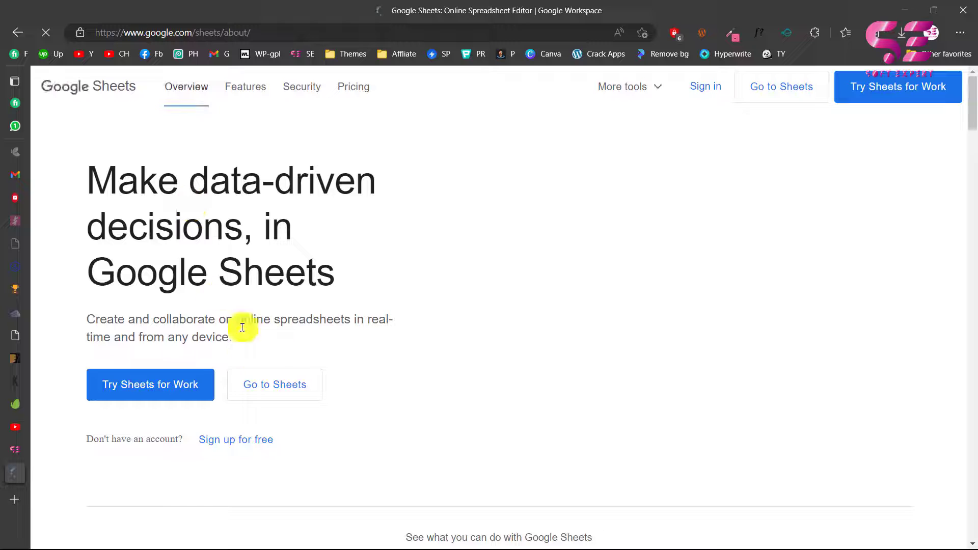
{"action": "left_click", "coordinate": [260, 400]}
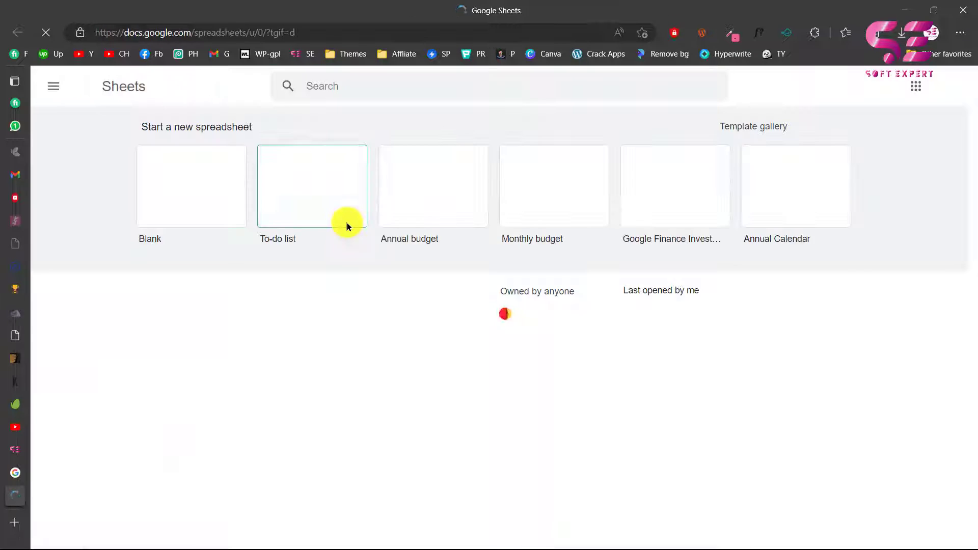
{"action": "left_click", "coordinate": [191, 187]}
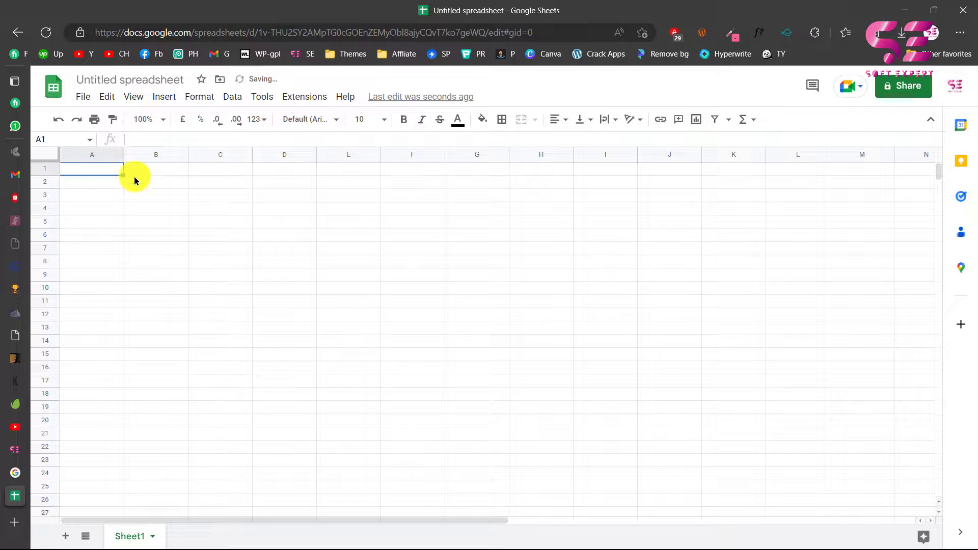
Paste the titles and links at A1, then widen columns B and C to fit.
{"action": "key", "text": "ctrl+v"}
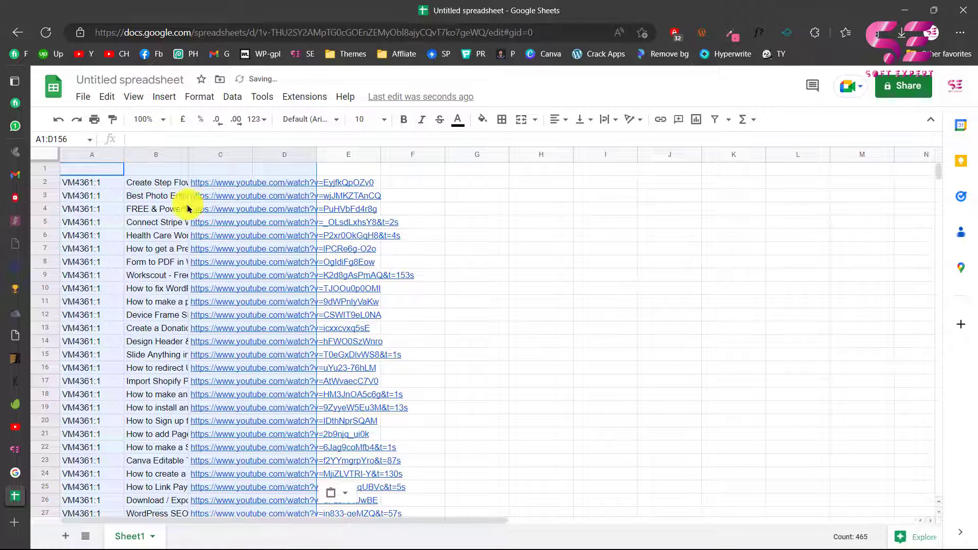
{"action": "scroll", "coordinate": [216, 260], "scroll_direction": "down", "scroll_amount": 2}
{"action": "scroll", "coordinate": [216, 260], "scroll_direction": "up", "scroll_amount": 2}
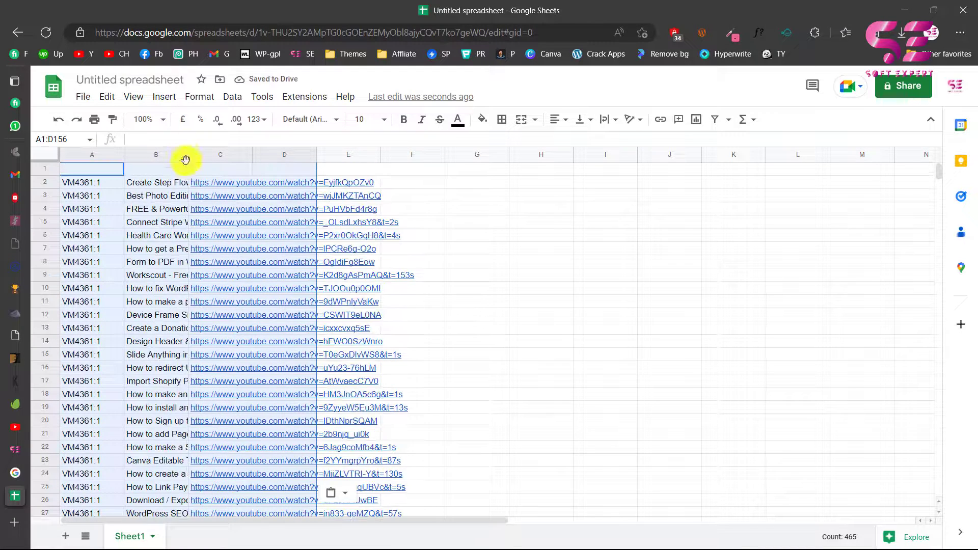
{"action": "left_click_drag", "start_coordinate": [186, 155], "coordinate": [345, 153]}
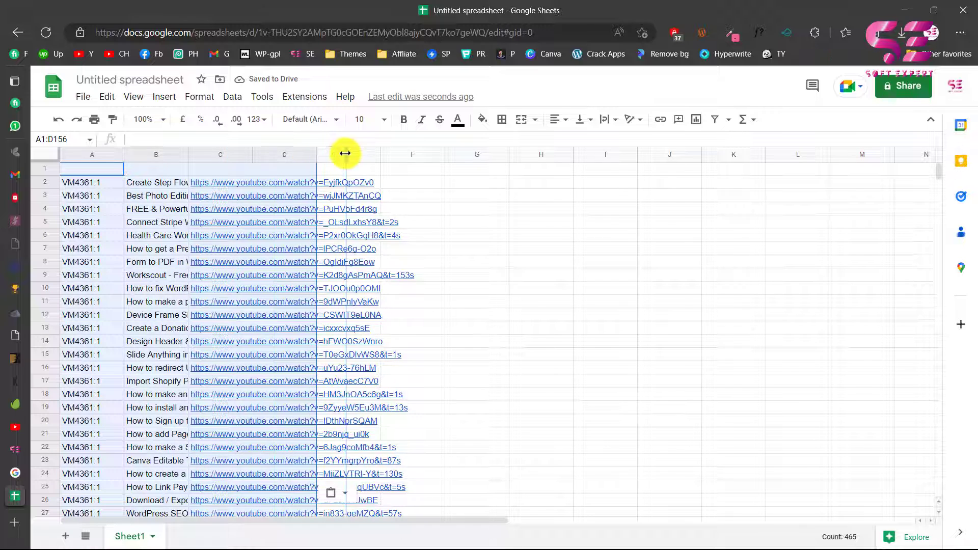
{"action": "left_click_drag", "start_coordinate": [472, 163], "coordinate": [540, 161]}
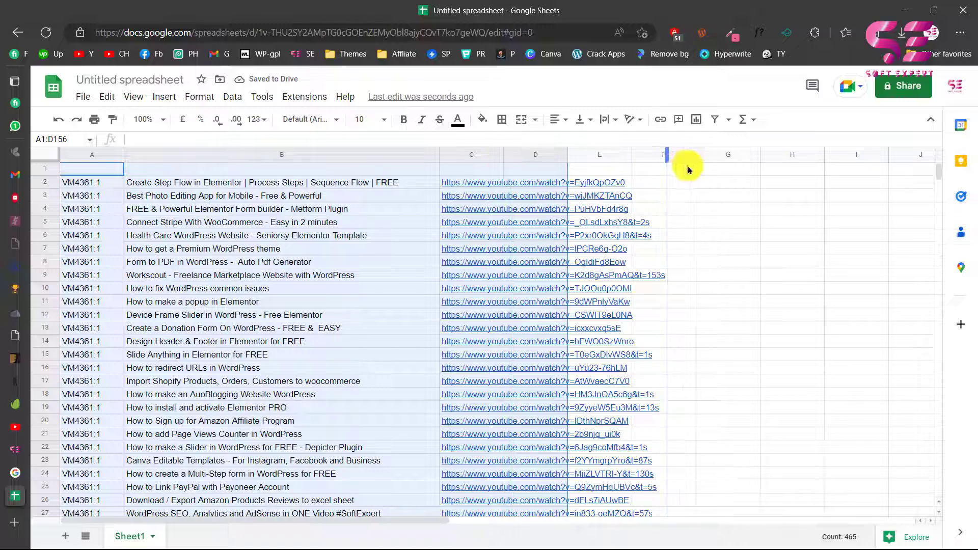
{"action": "left_click_drag", "start_coordinate": [500, 157], "coordinate": [719, 162]}
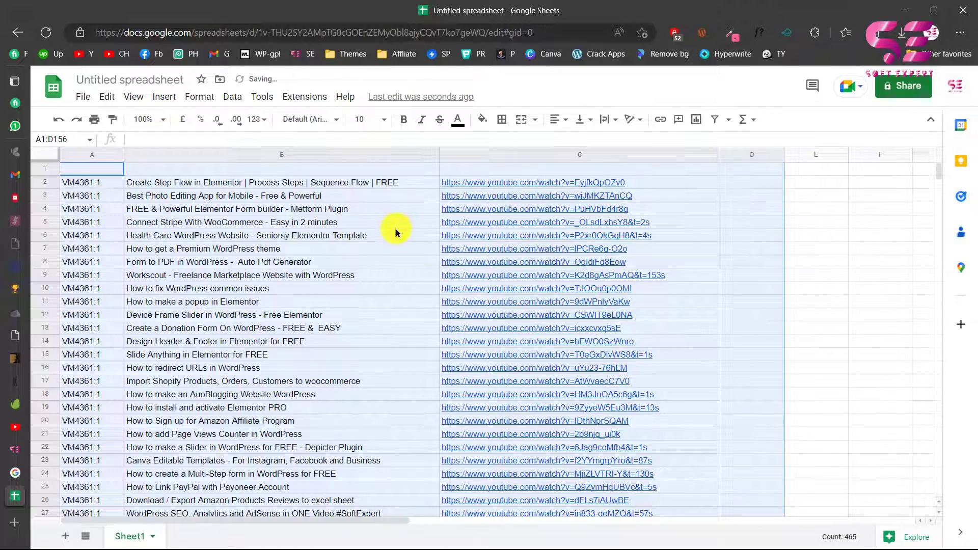
{"action": "scroll", "coordinate": [520, 276], "scroll_direction": "down", "scroll_amount": 5}
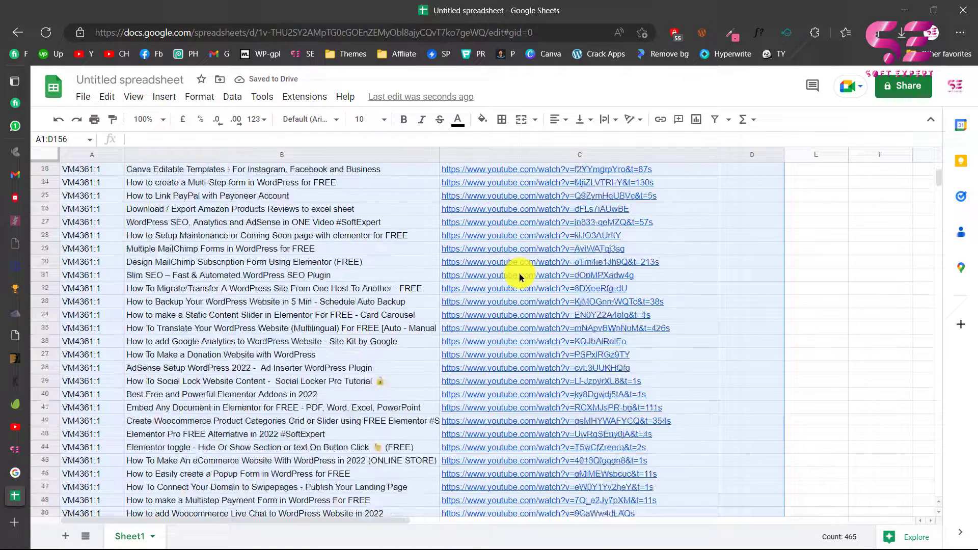
{"action": "scroll", "coordinate": [517, 272], "scroll_direction": "down", "scroll_amount": 1}
{"action": "scroll", "coordinate": [408, 262], "scroll_direction": "down", "scroll_amount": 3}
{"action": "scroll", "coordinate": [558, 305], "scroll_direction": "down", "scroll_amount": 5}
{"action": "scroll", "coordinate": [558, 306], "scroll_direction": "up", "scroll_amount": 10}
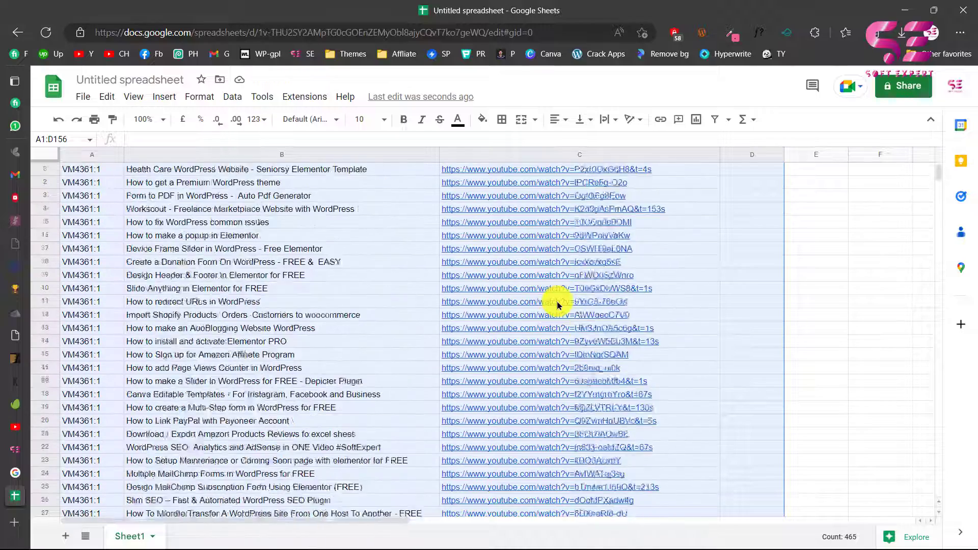
{"action": "scroll", "coordinate": [558, 306], "scroll_direction": "up", "scroll_amount": 2}
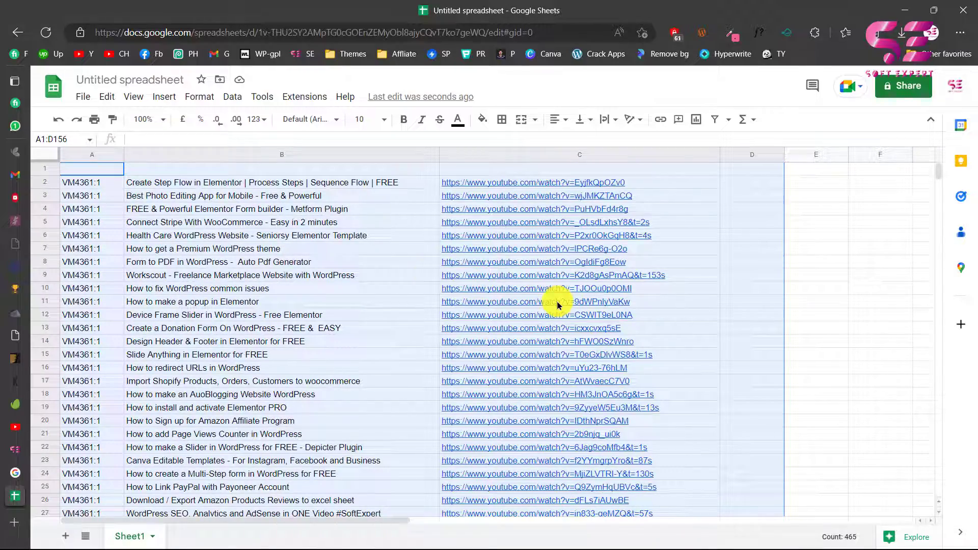